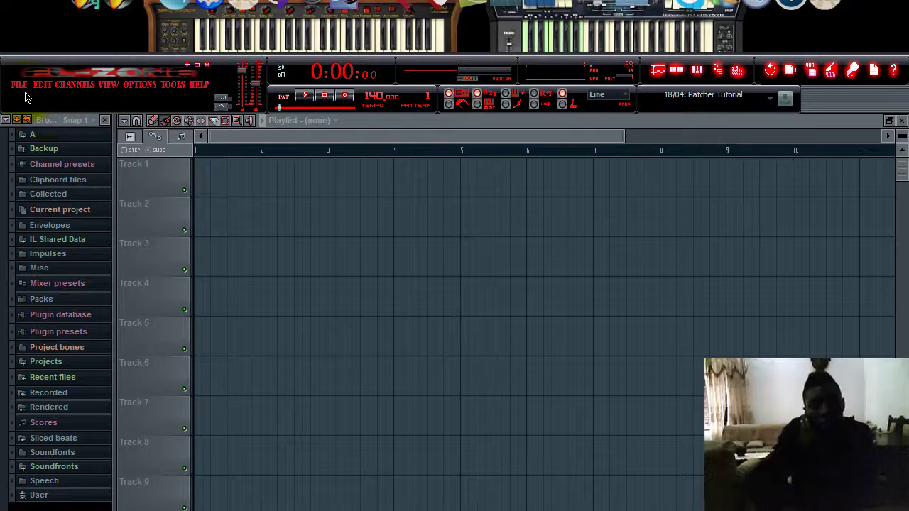
Open the recent project youtube.flp and show its full arrangement in the playlist
left_click(19, 84)
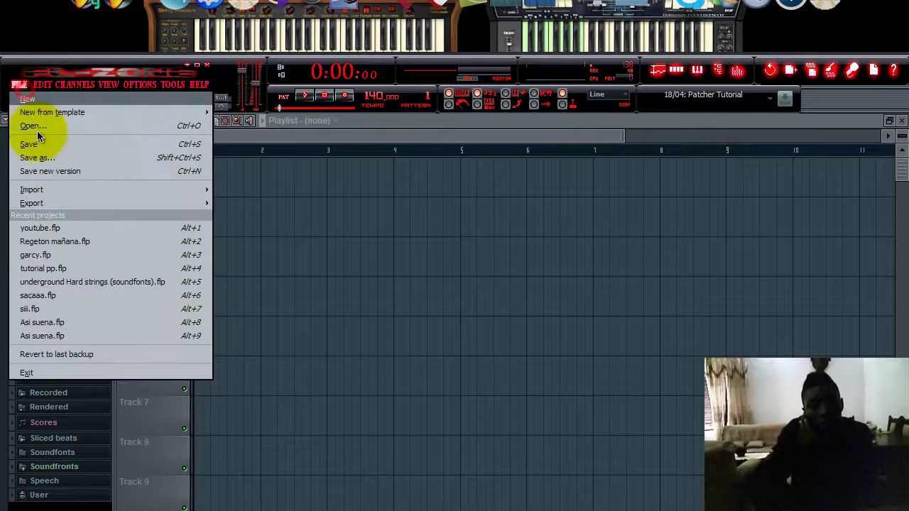
left_click(51, 230)
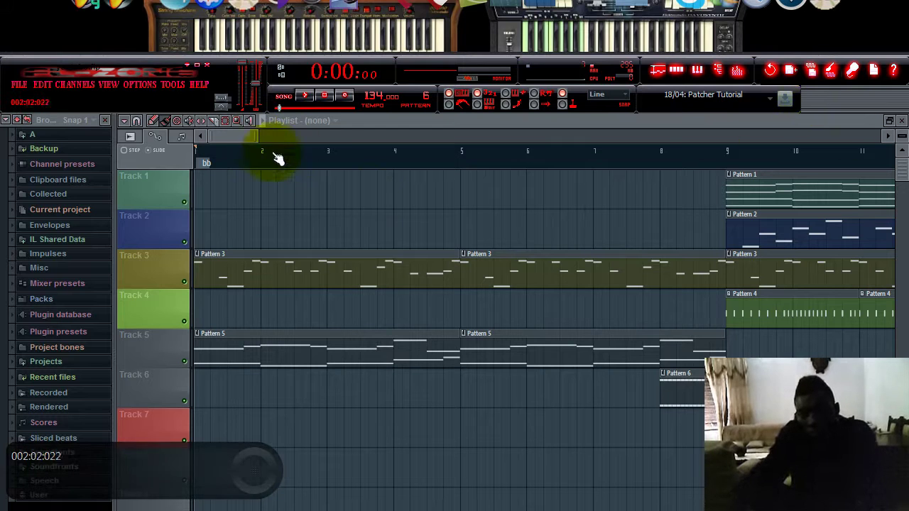
left_click_drag(257, 141, 856, 173)
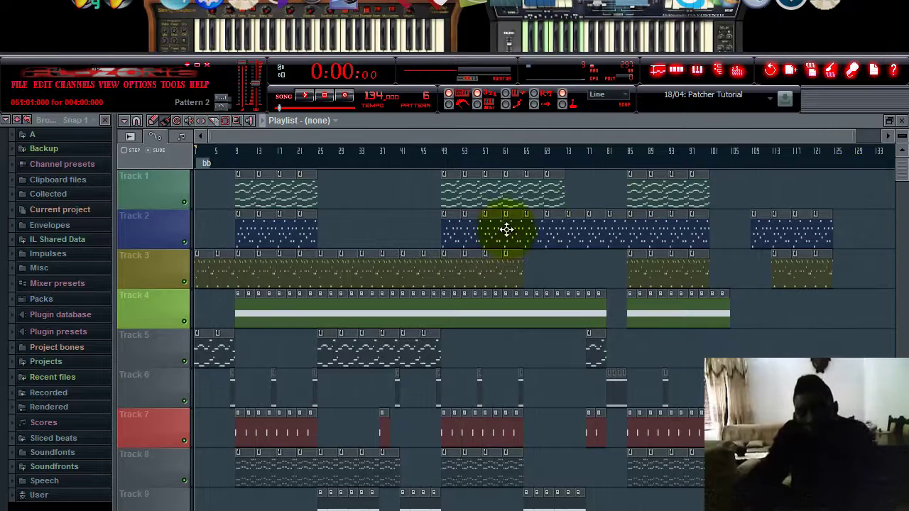
Close the playlist, switch to pattern 1 and play back its Gated hypersaw notes in the piano roll
left_click(902, 121)
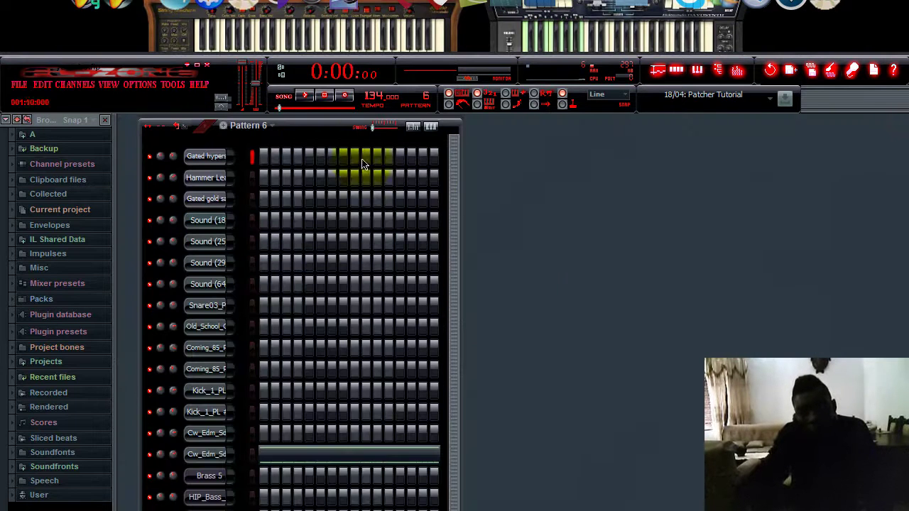
key("4")
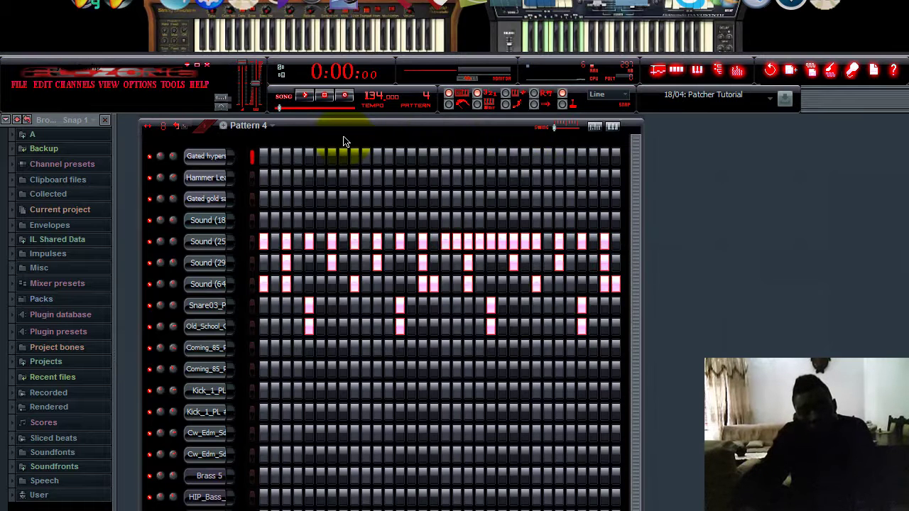
key("1")
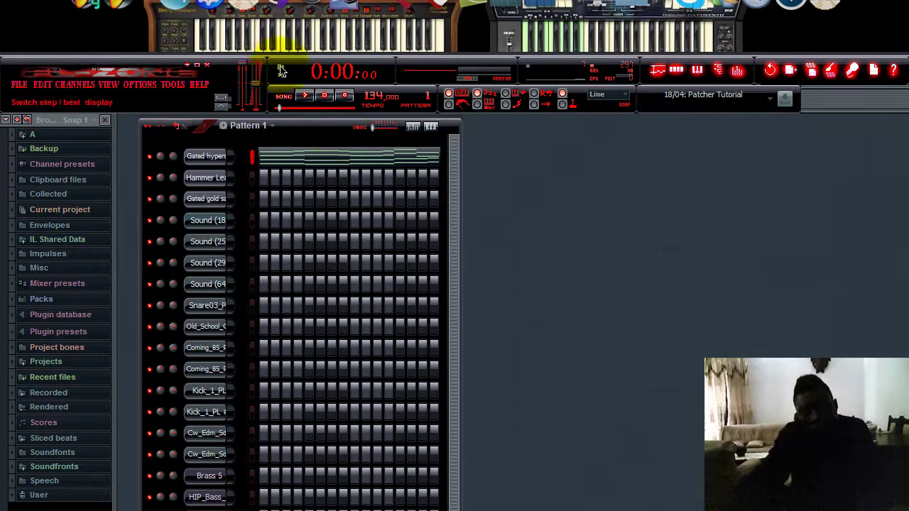
left_click(299, 163)
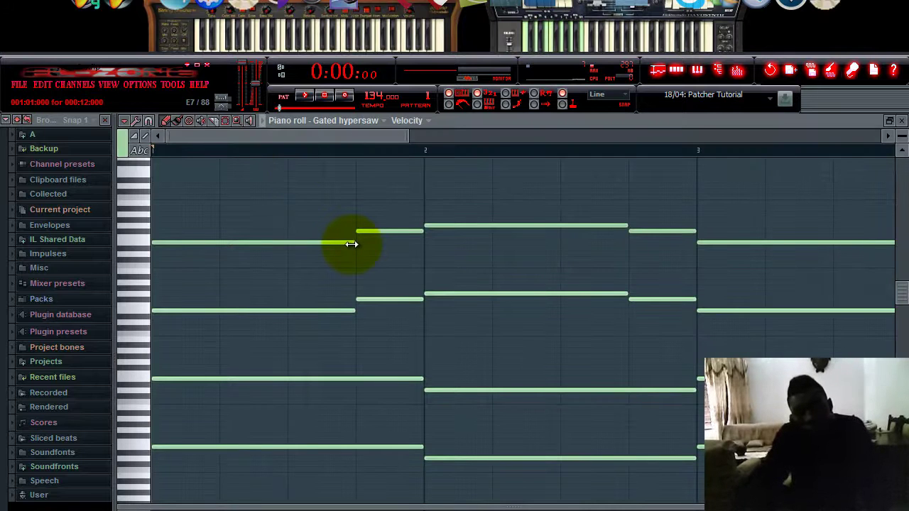
key("space")
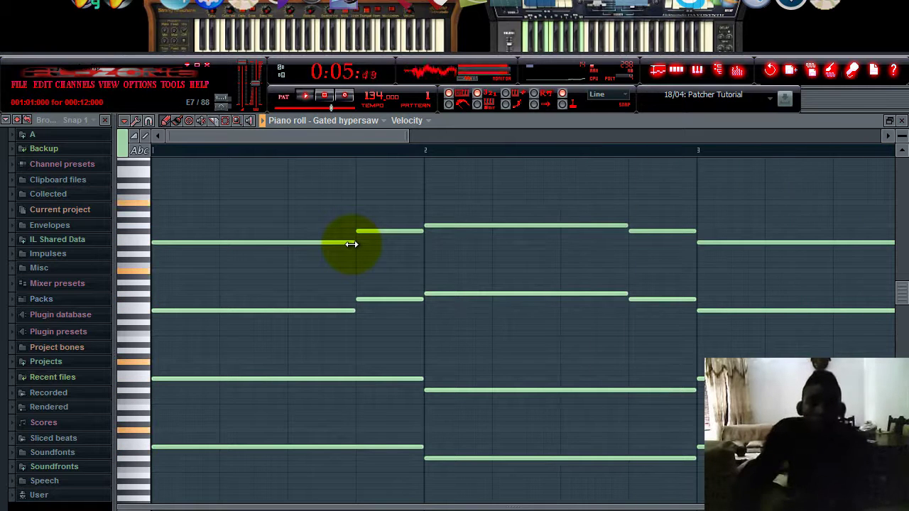
key("space")
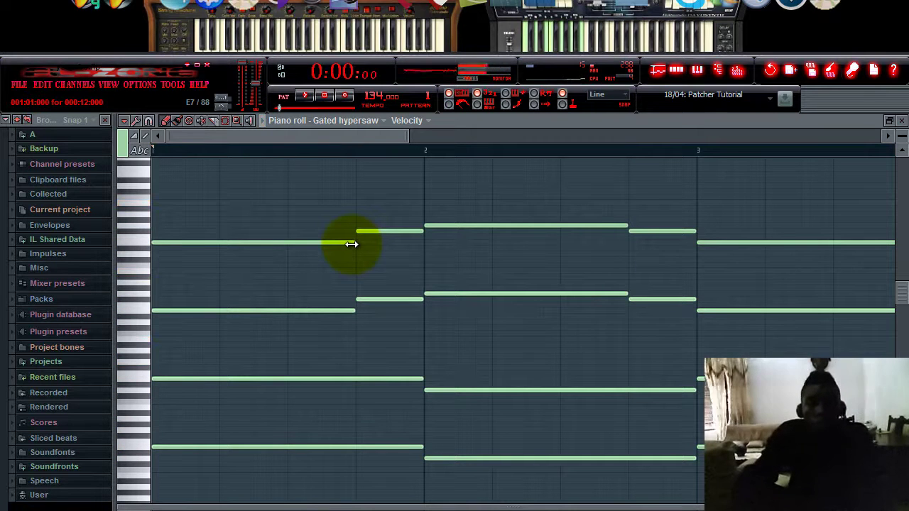
key("F7")
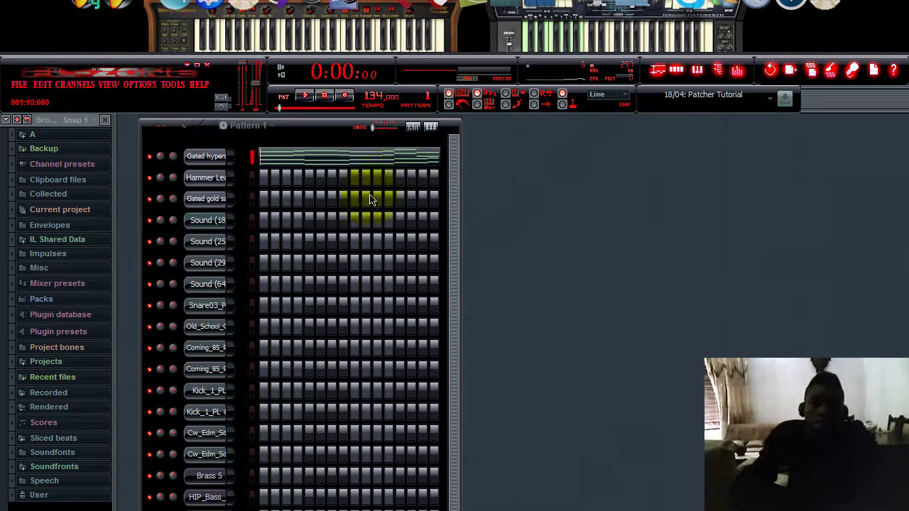
Switch to pattern 2 and play back its Gated gold saw melody in the piano roll
key("KP_Add")
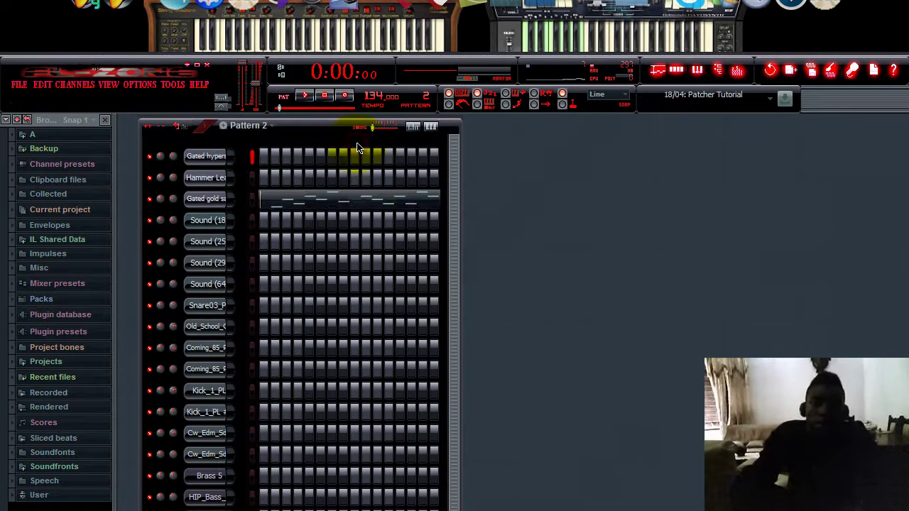
left_click(353, 202)
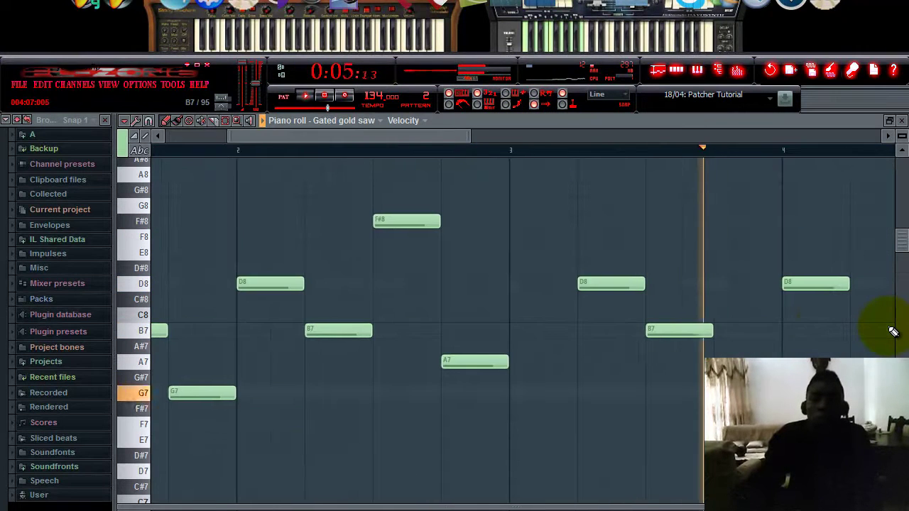
key("space")
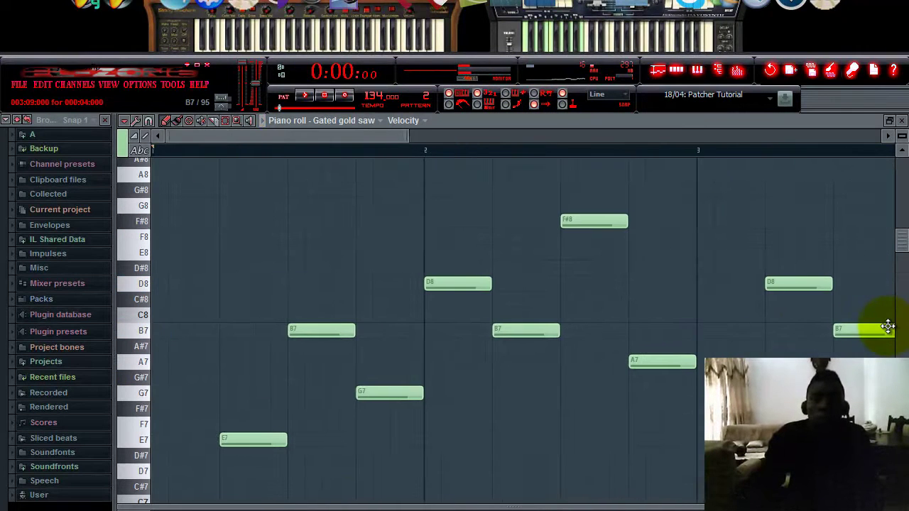
left_click(903, 121)
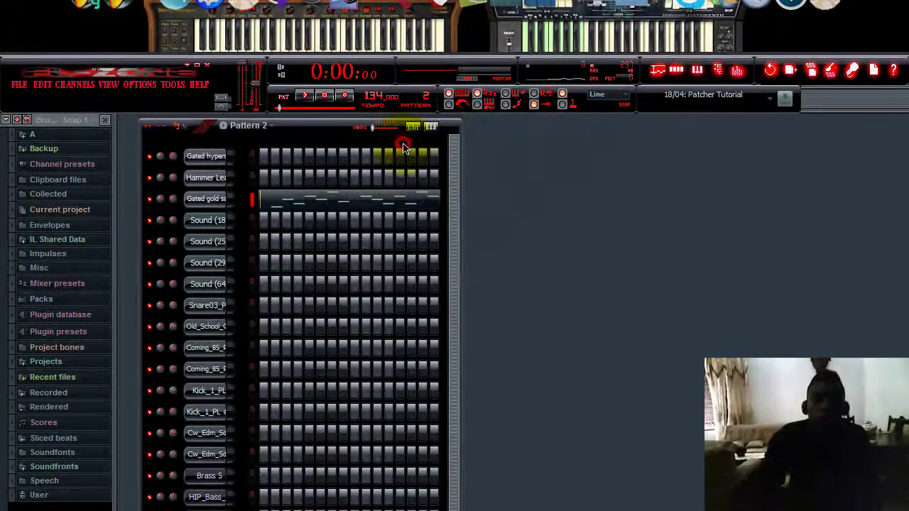
Switch to pattern 3 and play back its Hammer Lead melody in the piano roll
key("KP_Add")
left_click(312, 176)
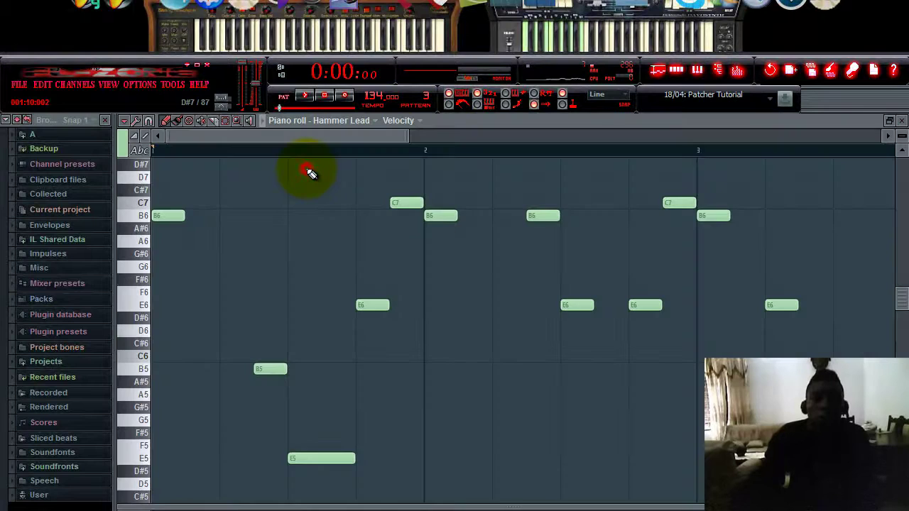
key("space")
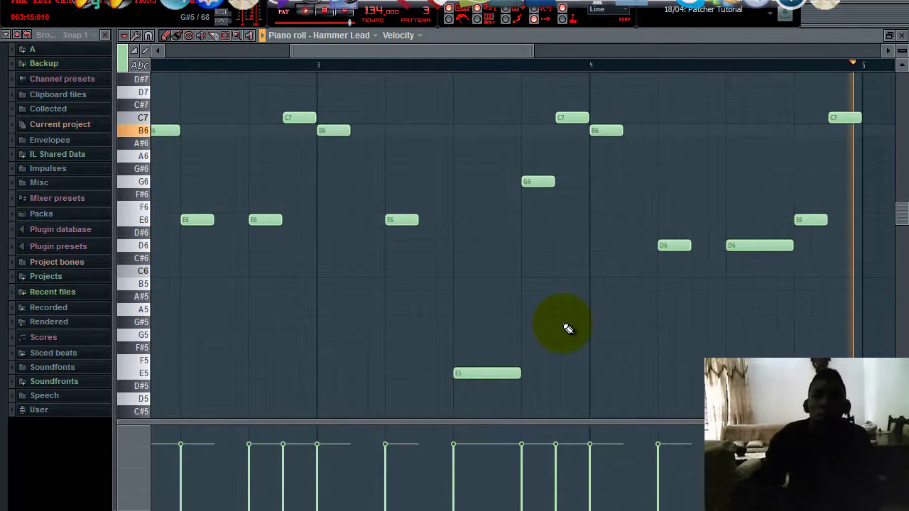
key("space")
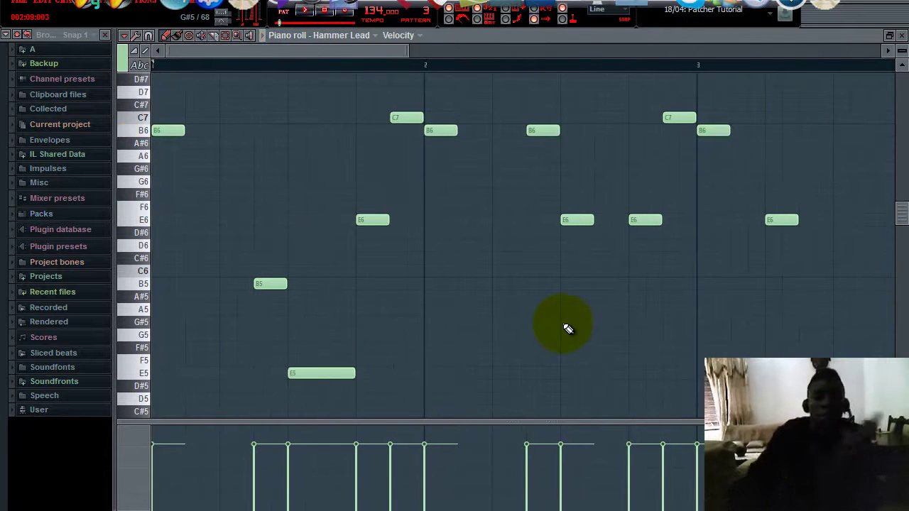
left_click(904, 36)
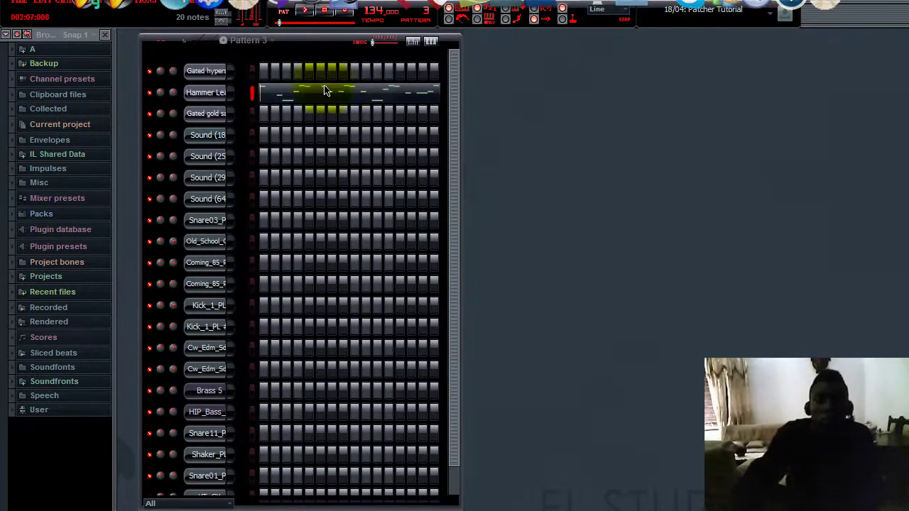
Go past the pattern 4 drum steps to pattern 5 and examine its Gated hypersaw notes in the piano roll
key("KP_Add")
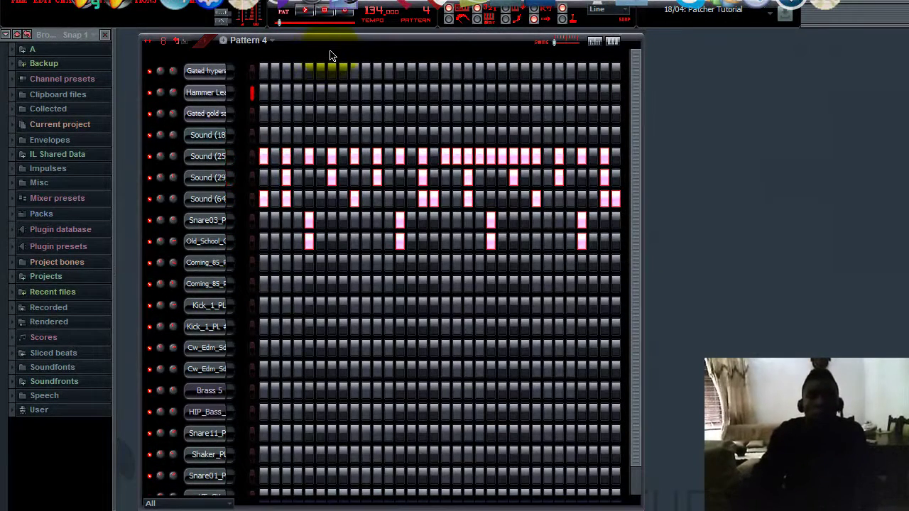
key("F4")
left_click(323, 72)
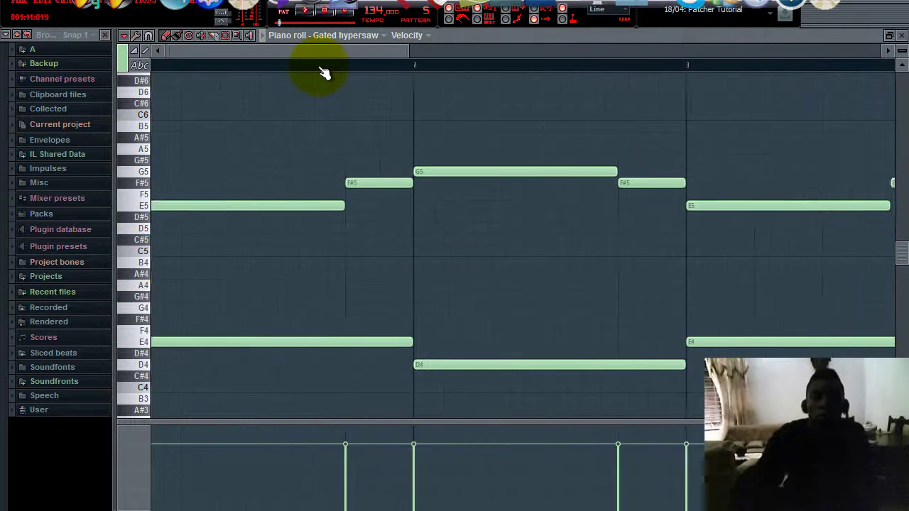
left_click(902, 35)
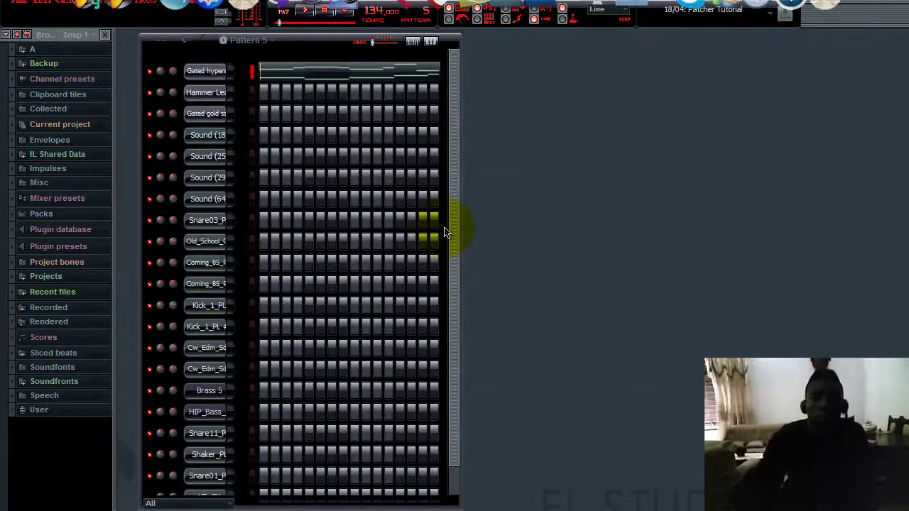
Switch to pattern 6 and play back its Cw_Edm_Sd064 roll in the piano roll
key("KP_Add")
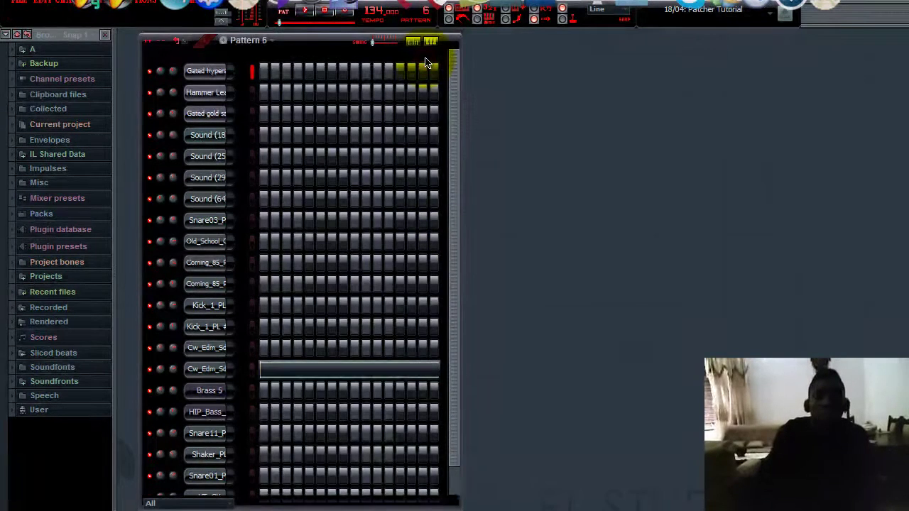
left_click(270, 376)
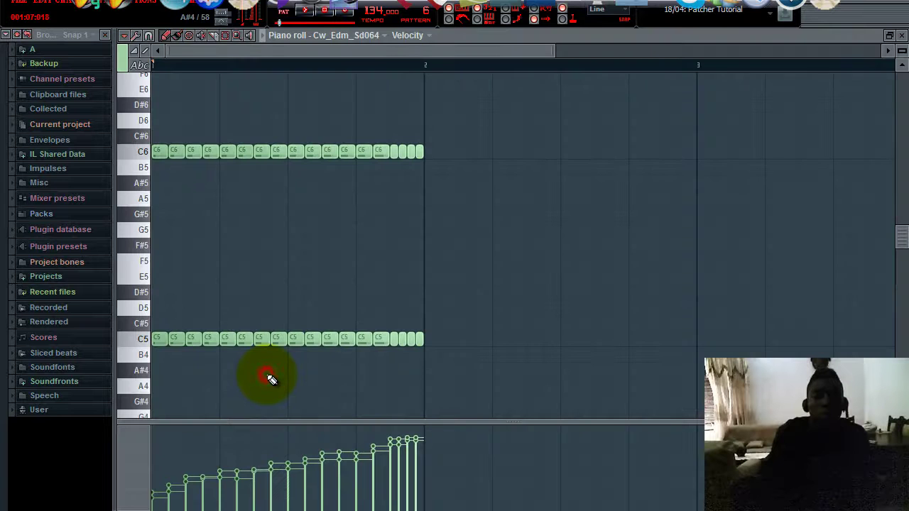
key("space")
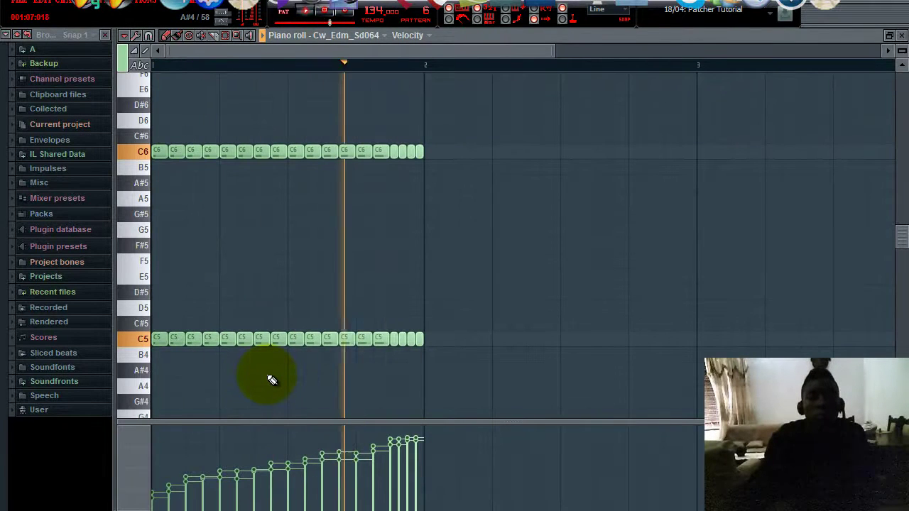
key("space")
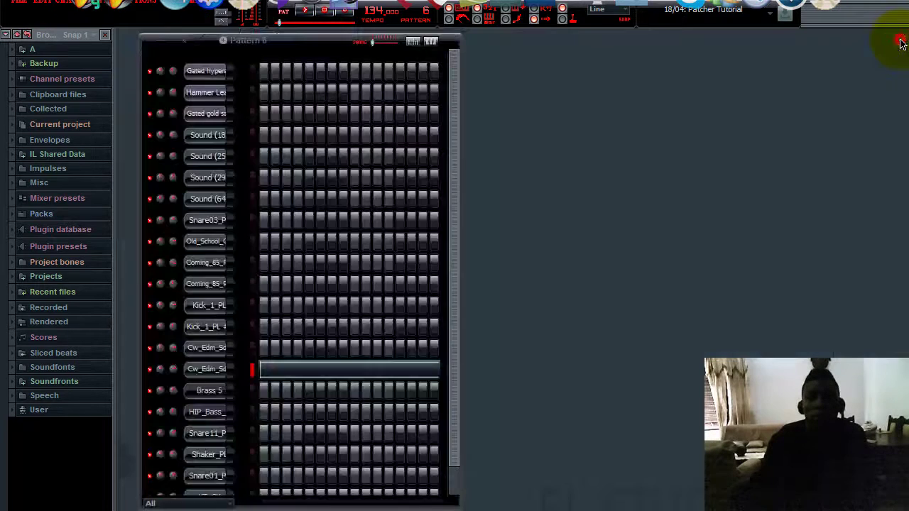
left_click(900, 40)
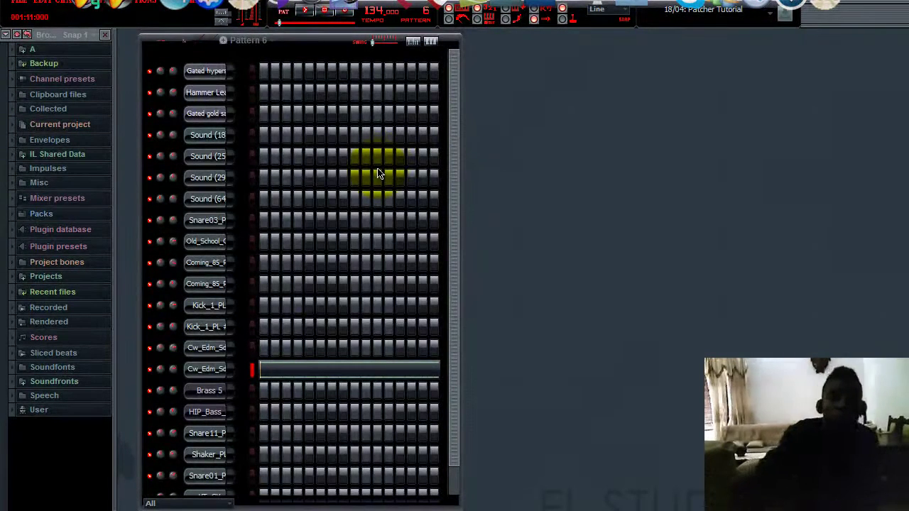
Show the playlist, switch playback to song mode and play the arrangement, glancing at the channel rack
key("F5")
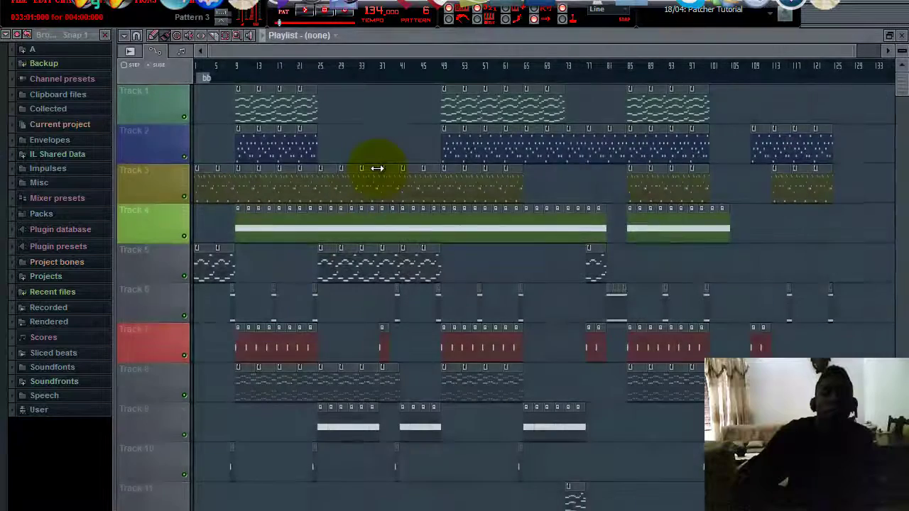
left_click(284, 12)
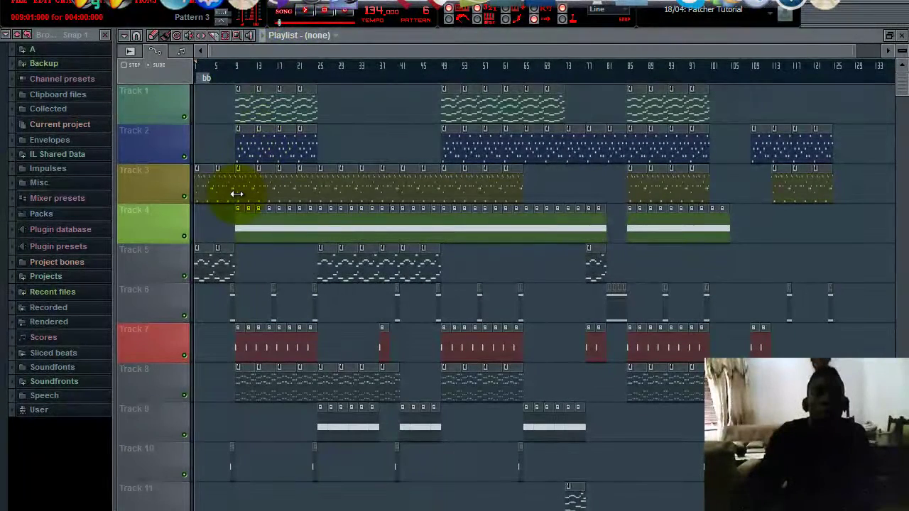
key("space")
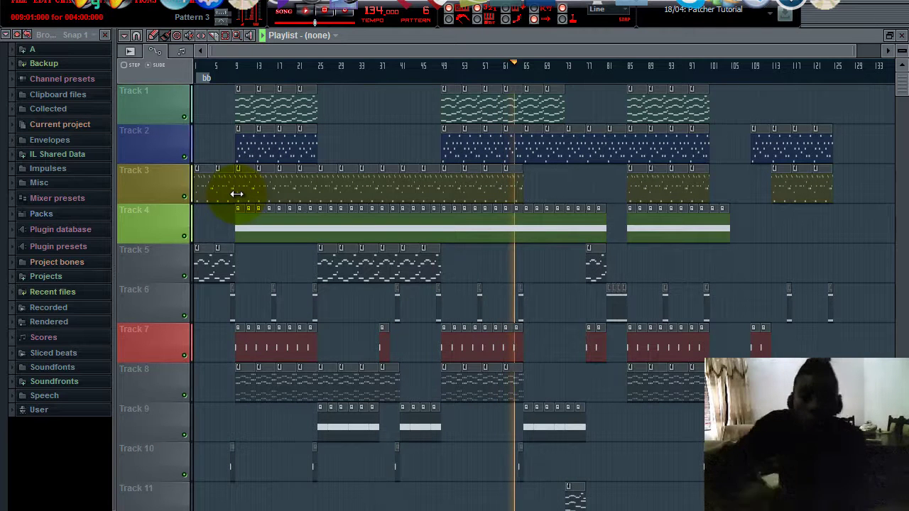
key("F6")
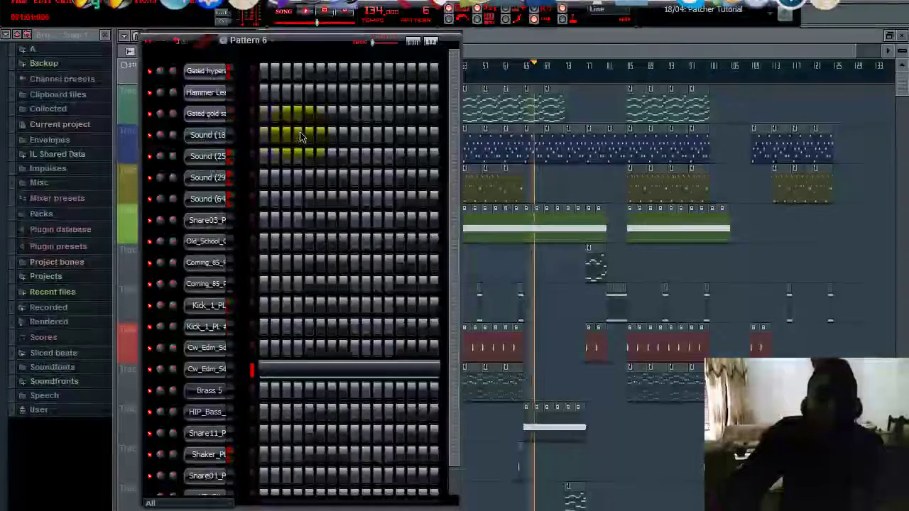
left_click(561, 58)
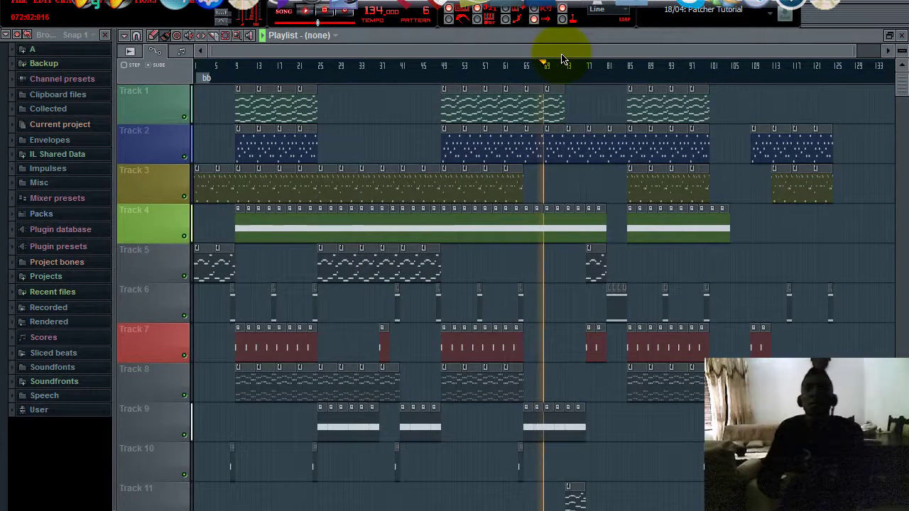